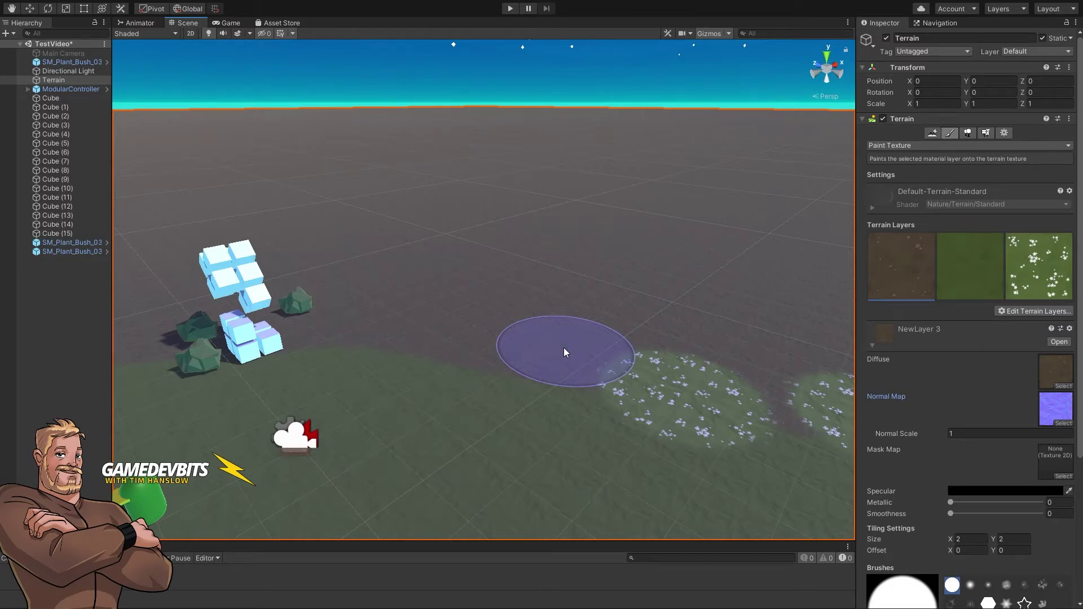
Switch the terrain painting tool from Paint Texture to Raise or Lower Terrain
{"action": "left_click_drag", "start_coordinate": [571, 347], "coordinate": [532, 356], "text": "alt"}
{"action": "key", "text": "s"}
{"action": "mouse_move", "coordinate": [532, 356]}
{"action": "right_mouse_down"}
{"action": "mouse_move", "coordinate": [531, 373]}
{"action": "mouse_move", "coordinate": [518, 366]}
{"action": "right_mouse_up"}
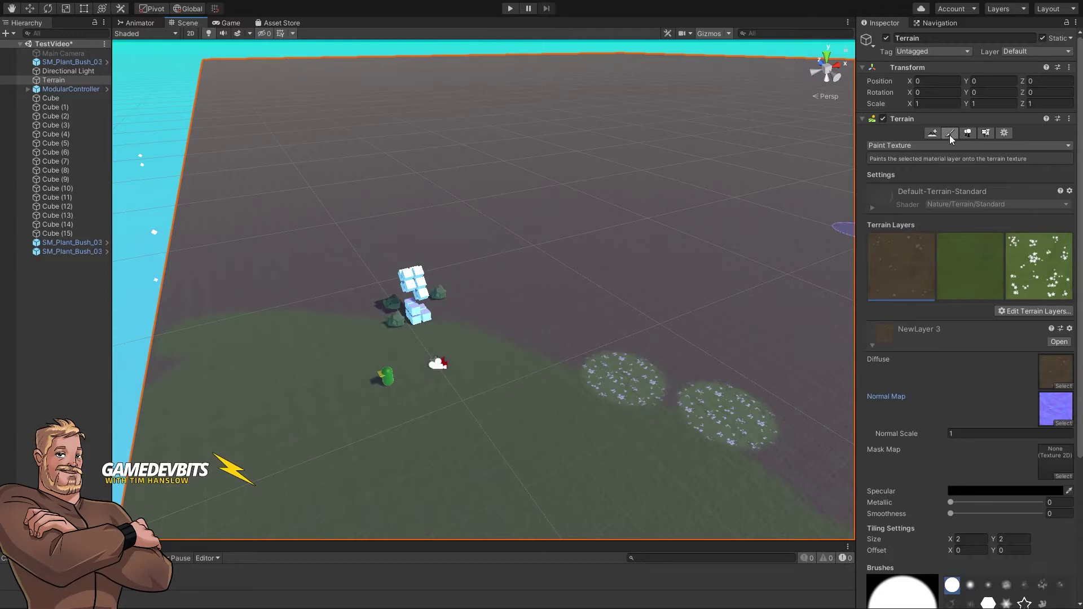
{"action": "left_click", "coordinate": [903, 148]}
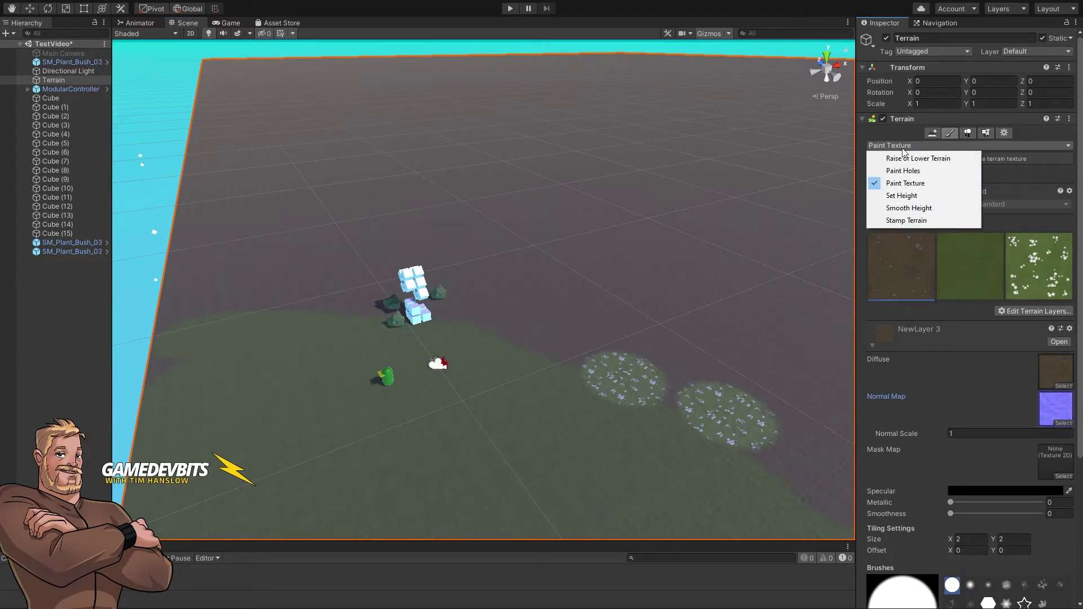
{"action": "left_click", "coordinate": [909, 159]}
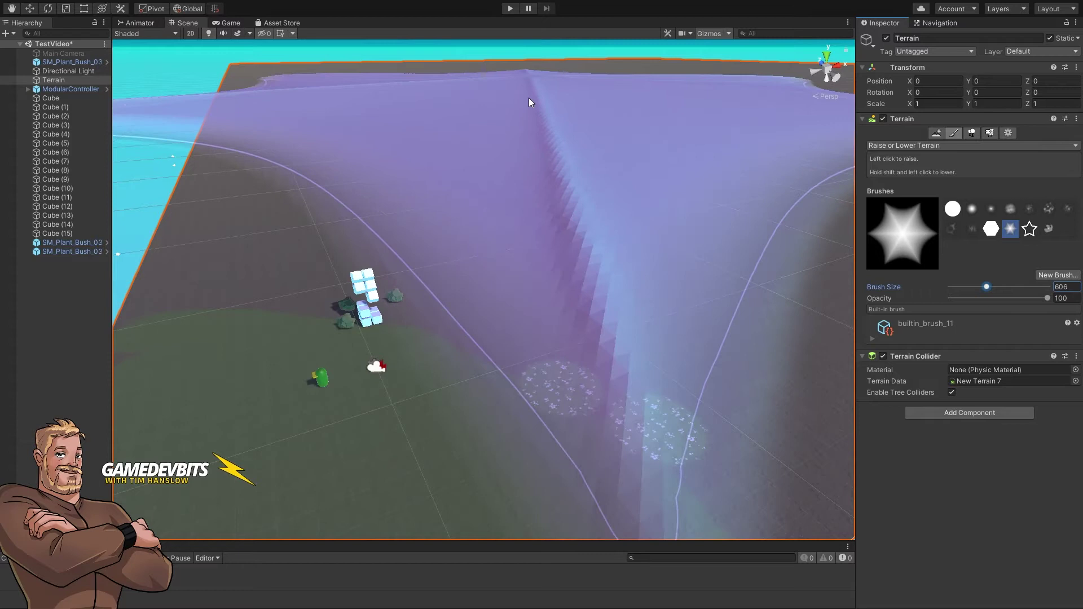
Try raising the ground behind the flower patches with the star-shaped builtin_brush_11 at size 22 and opacity 100
{"action": "left_click", "coordinate": [530, 97]}
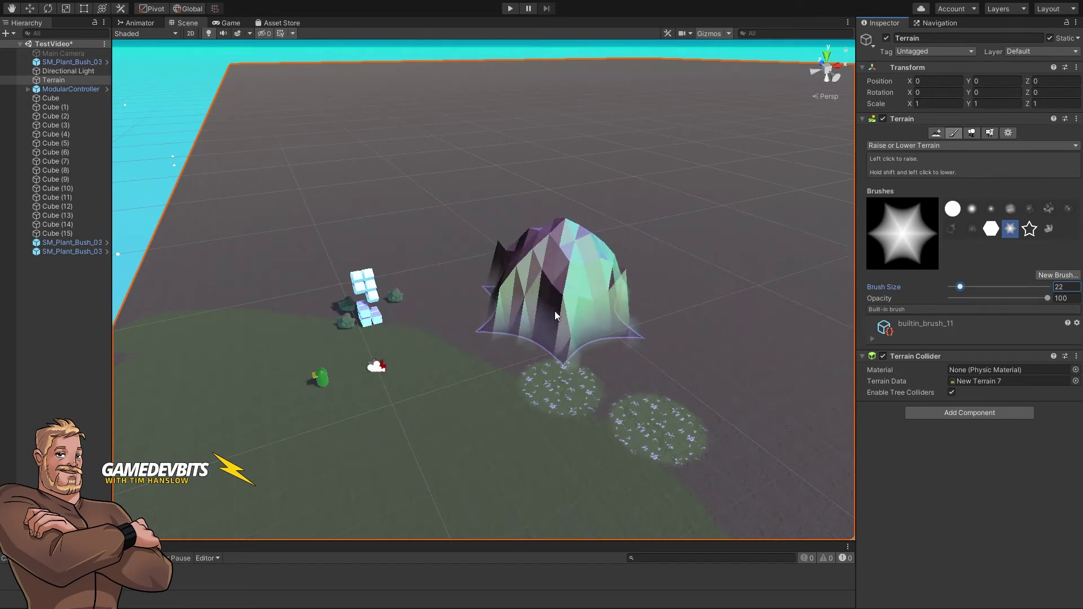
{"action": "left_click_drag", "start_coordinate": [554, 310], "coordinate": [505, 330]}
{"action": "key", "text": "ctrl+z"}
{"action": "key", "text": "ctrl+z"}
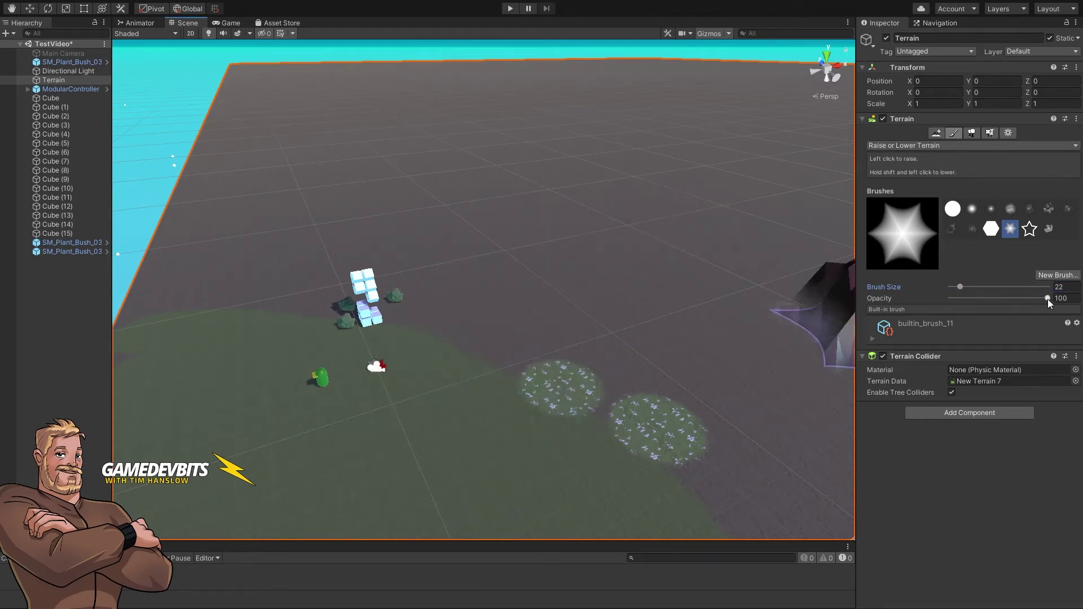
Set the brush opacity to 20.6 and raise gentle hills around the flower patches with the size 22 star brush
{"action": "left_click_drag", "start_coordinate": [1048, 299], "coordinate": [971, 309]}
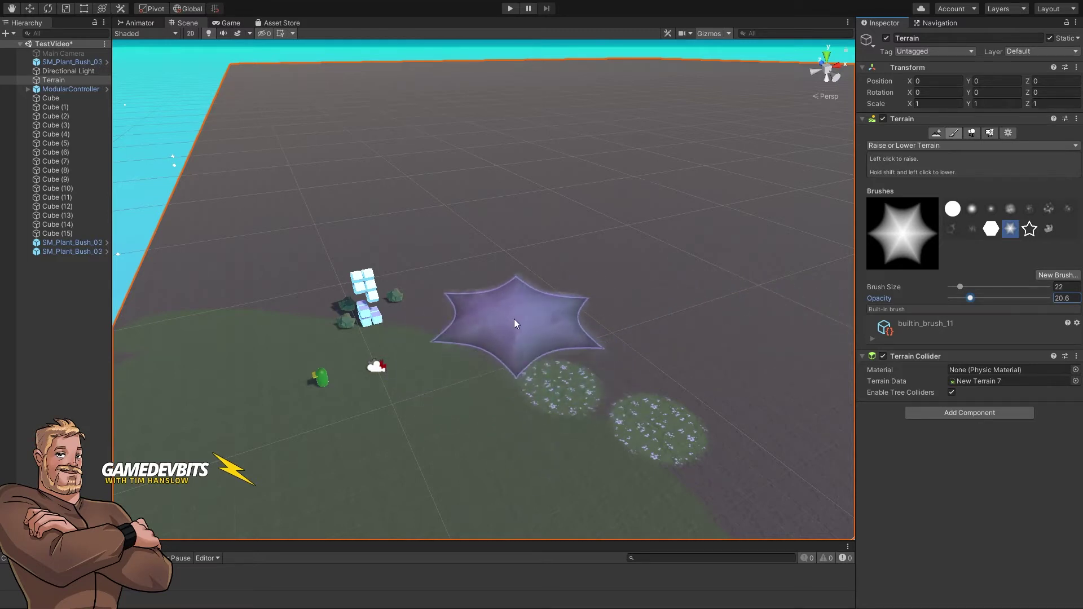
{"action": "left_click", "coordinate": [513, 319]}
{"action": "left_click_drag", "start_coordinate": [722, 511], "coordinate": [379, 448]}
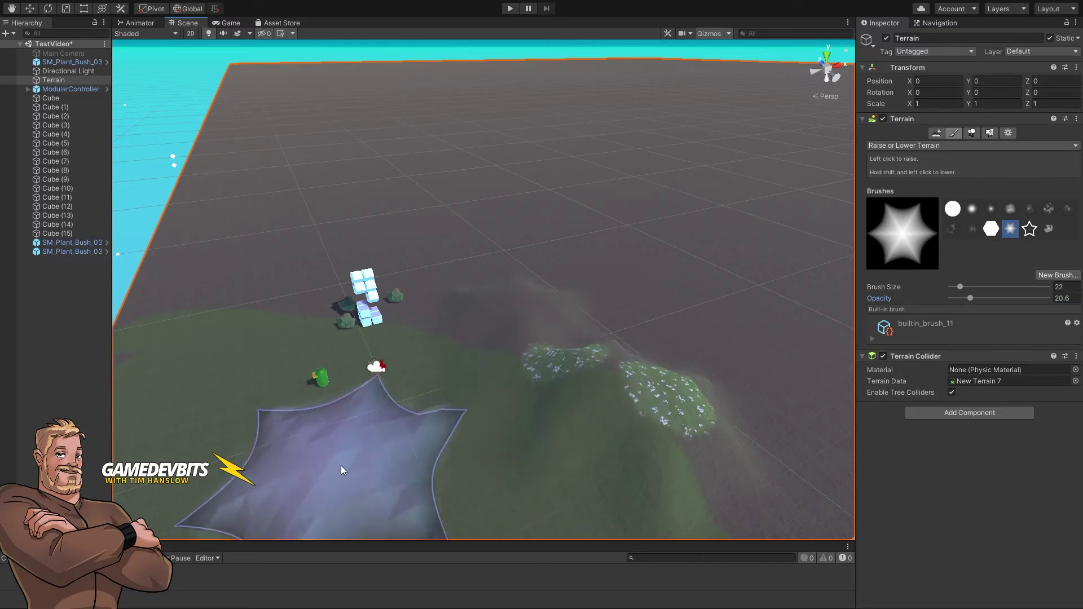
{"action": "mouse_move", "coordinate": [477, 444]}
{"action": "left_mouse_down", "text": "alt"}
{"action": "mouse_move", "coordinate": [535, 469]}
{"action": "mouse_move", "coordinate": [556, 466]}
{"action": "mouse_move", "coordinate": [551, 451]}
{"action": "left_mouse_up", "text": "alt"}
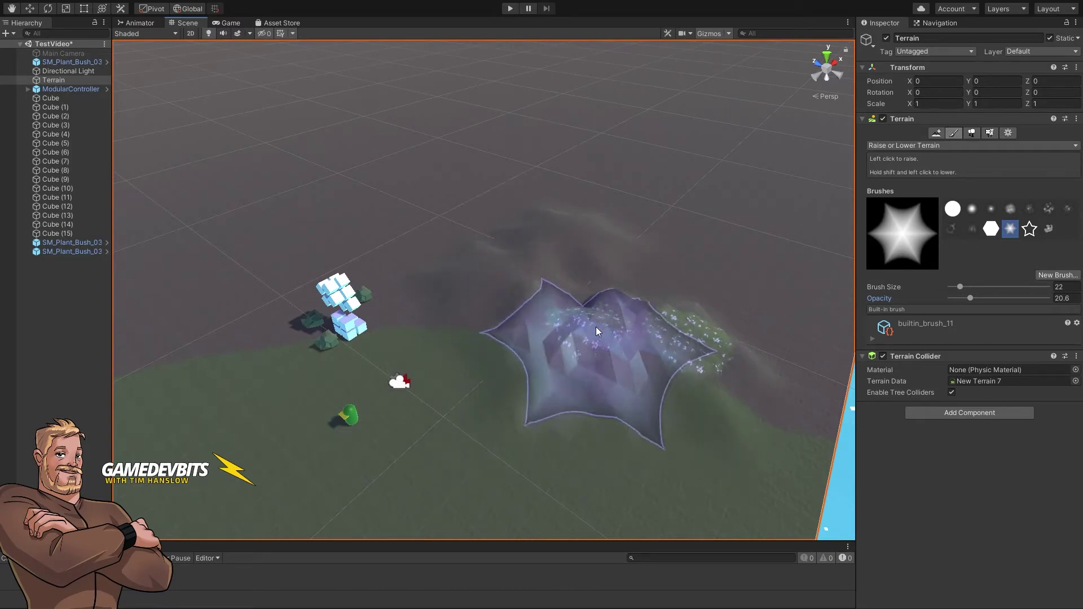
Lower the raised mound at the flower patch nearest the cubes with repeated strokes of the star brush
{"action": "left_click_drag", "start_coordinate": [682, 191], "coordinate": [616, 177], "text": "alt"}
{"action": "left_click", "coordinate": [612, 289]}
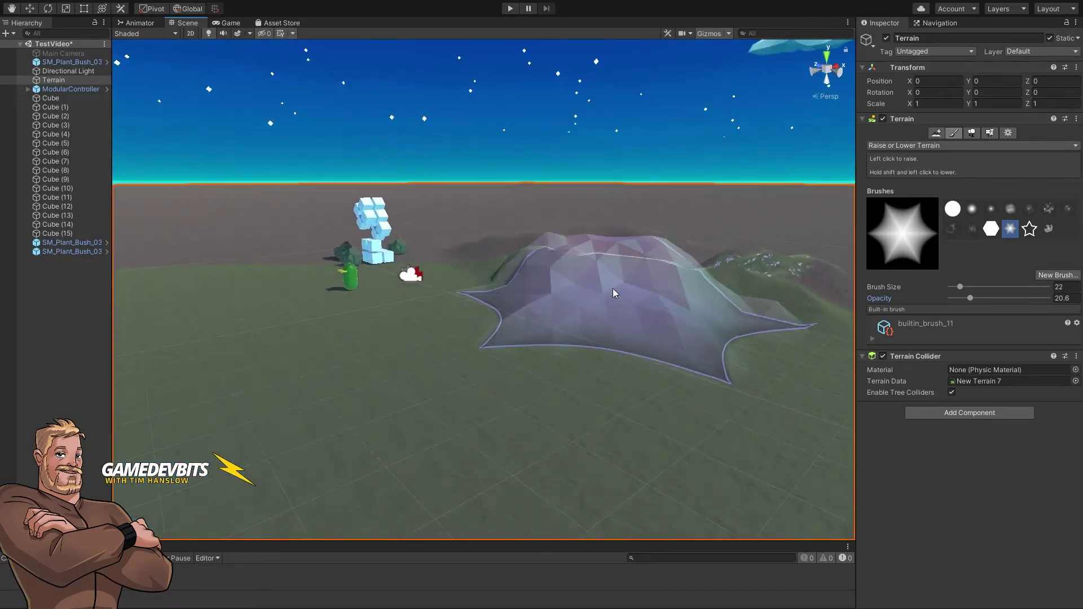
{"action": "left_click", "coordinate": [613, 289], "text": "shift"}
{"action": "left_click", "coordinate": [612, 289], "text": "shift"}
{"action": "left_click", "coordinate": [612, 289], "text": "shift"}
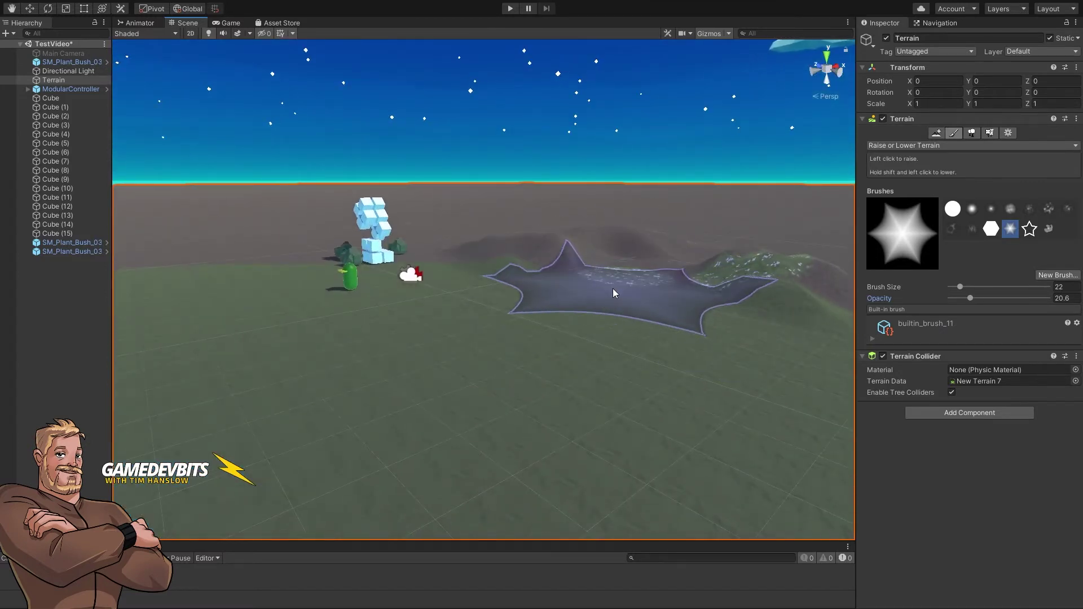
{"action": "mouse_move", "coordinate": [612, 289]}
{"action": "left_mouse_down"}
{"action": "mouse_move", "coordinate": [537, 351]}
{"action": "mouse_move", "coordinate": [587, 375]}
{"action": "mouse_move", "coordinate": [481, 374]}
{"action": "mouse_move", "coordinate": [535, 368]}
{"action": "mouse_move", "coordinate": [577, 442]}
{"action": "left_mouse_up"}
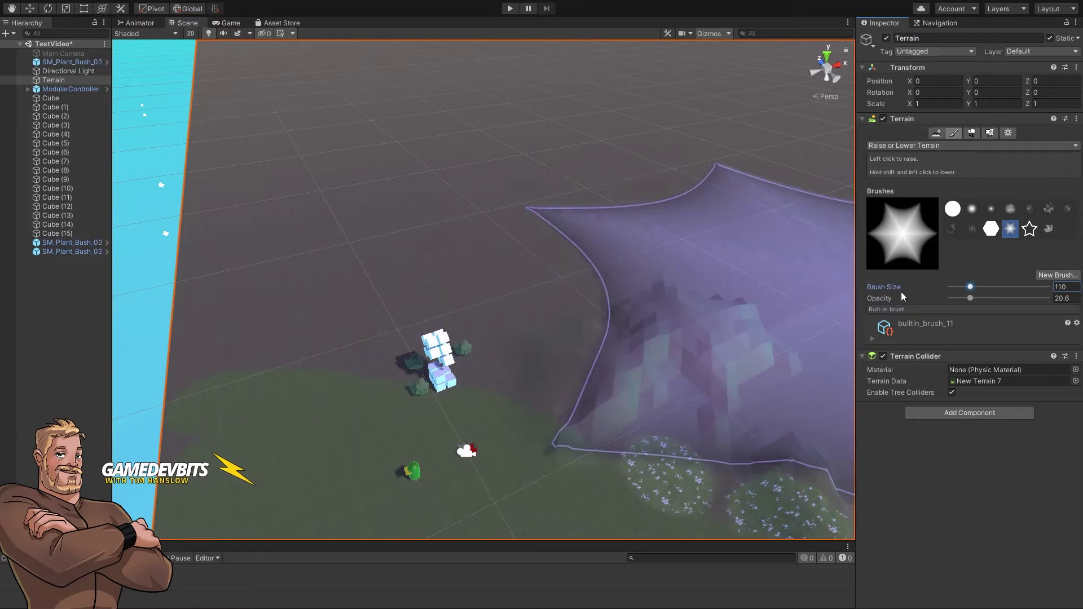
Raise overlapping star-shaped ridges on the bare ground beyond the cubes, using brush size 110 and opacity 58.3
{"action": "left_click_drag", "start_coordinate": [971, 297], "coordinate": [1006, 298]}
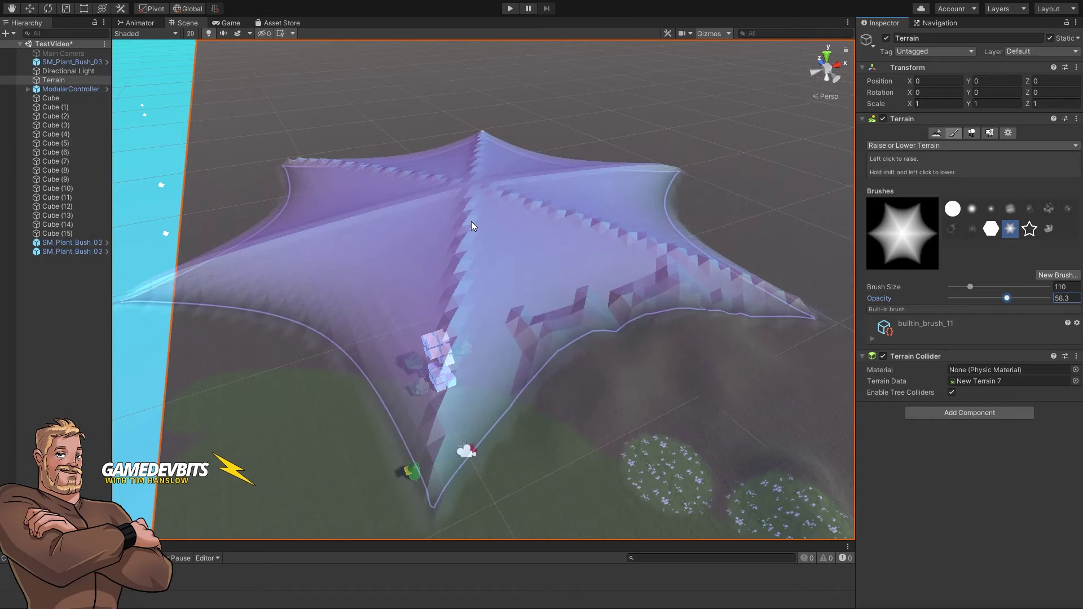
{"action": "left_click_drag", "start_coordinate": [472, 226], "coordinate": [644, 182], "text": "alt"}
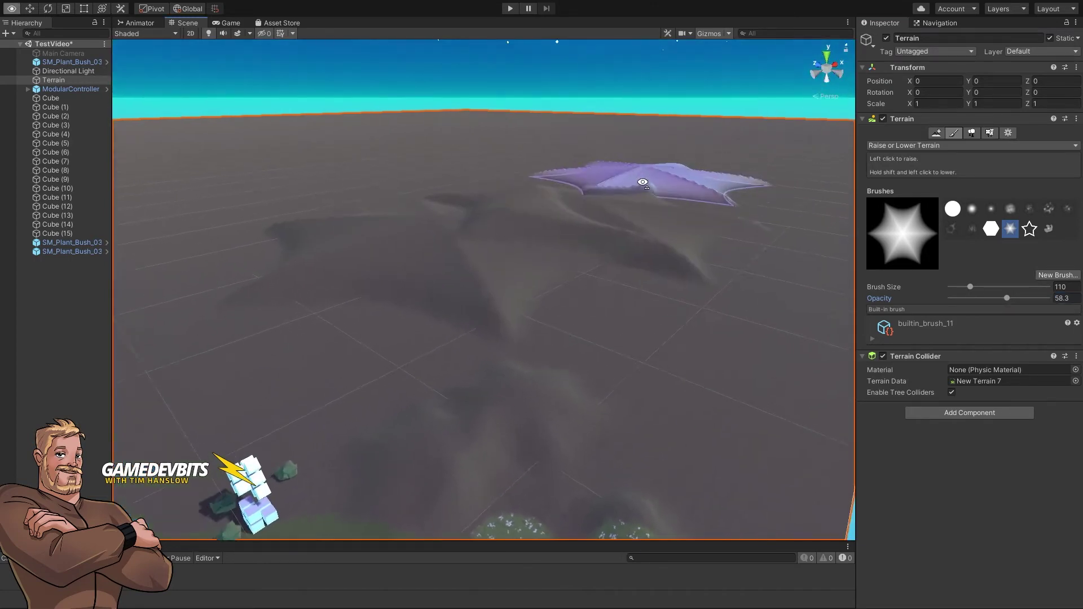
{"action": "key", "text": "w"}
{"action": "right_click_drag", "start_coordinate": [643, 182], "coordinate": [620, 181]}
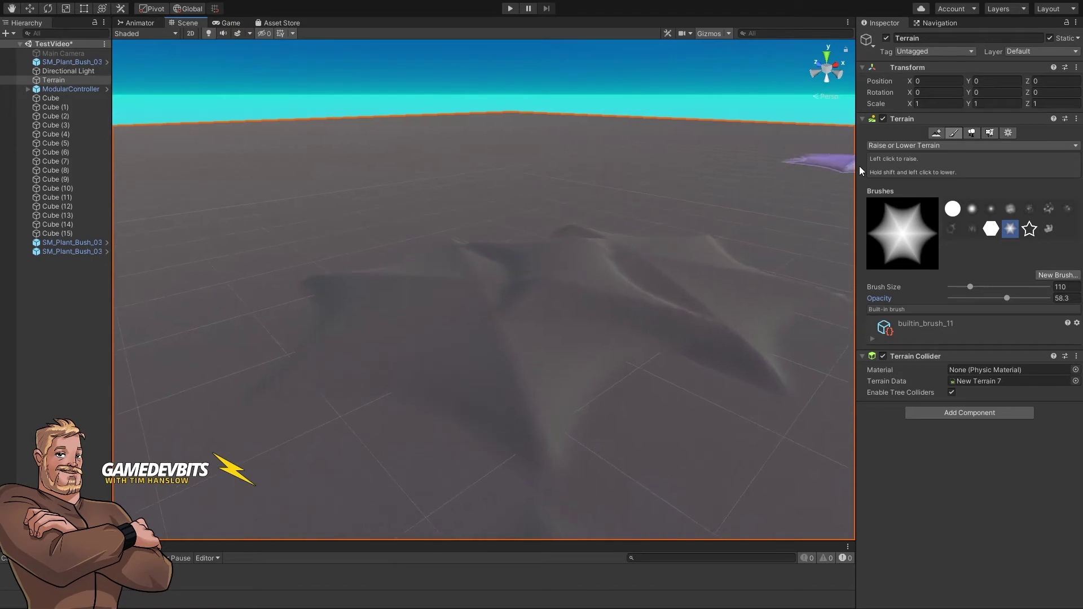
Switch to Set Height and sample the target height 9.355074 from the raised ridges
{"action": "left_click", "coordinate": [896, 146]}
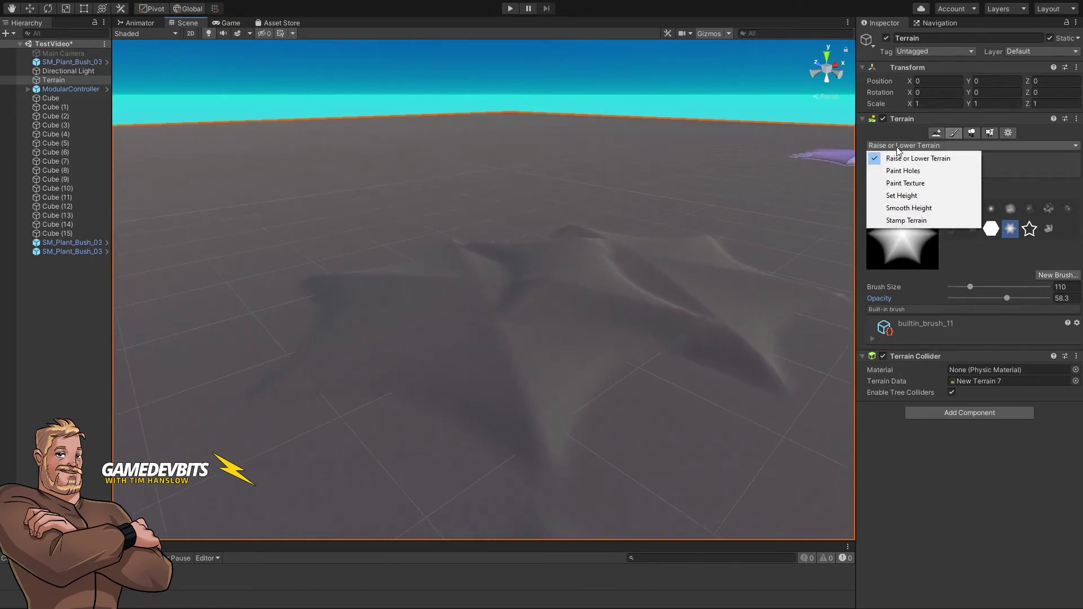
{"action": "left_click", "coordinate": [909, 196]}
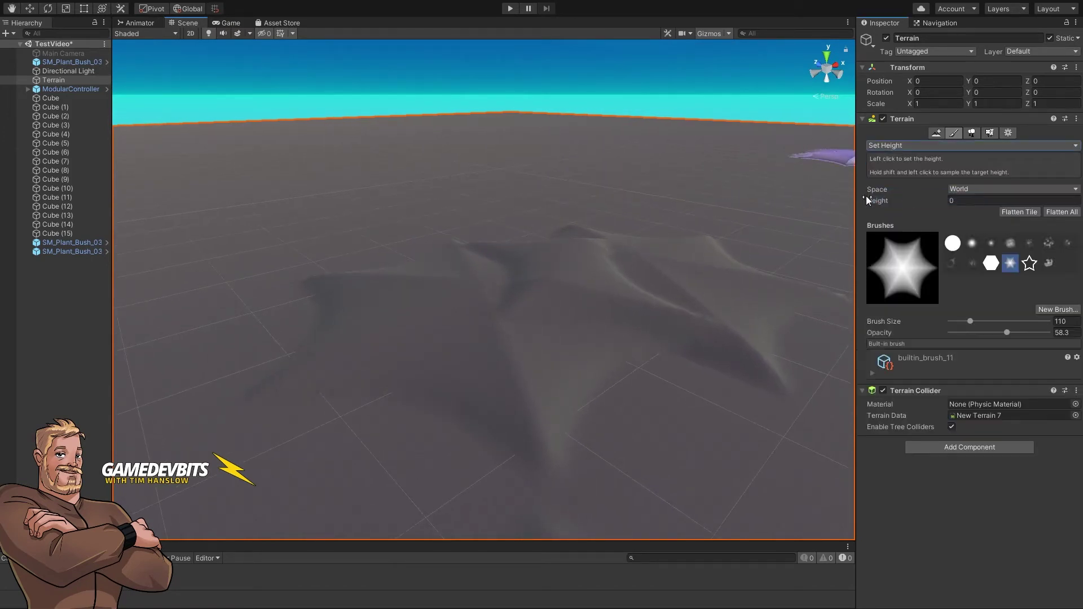
{"action": "left_click", "coordinate": [587, 270], "text": "shift"}
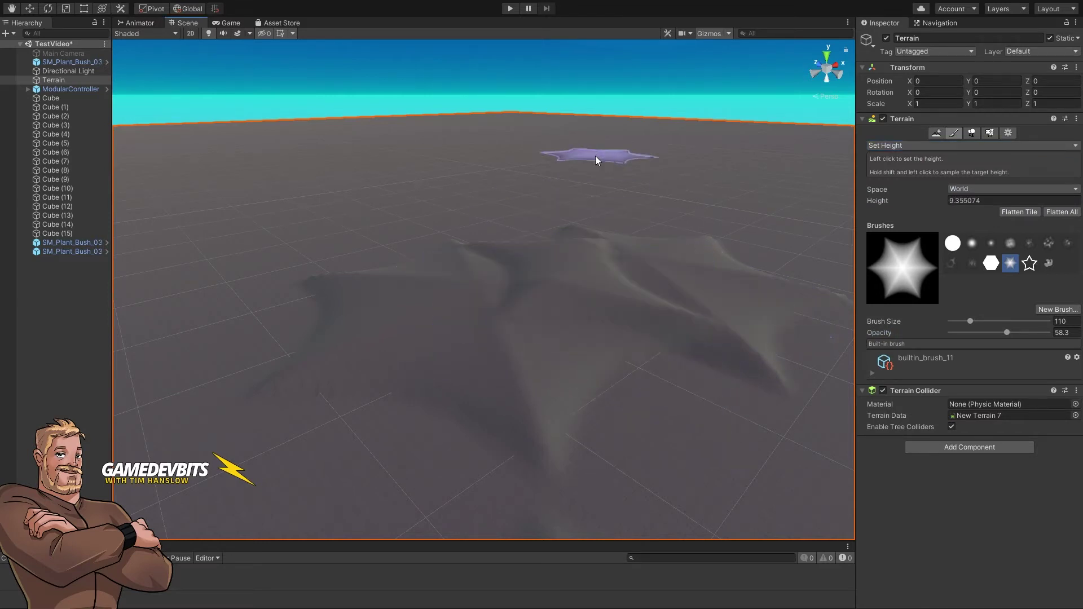
Level a large area of the bare terrain to height 9.355074, painting over the ridges and out to the terrain's edges
{"action": "mouse_move", "coordinate": [558, 249]}
{"action": "left_mouse_down"}
{"action": "mouse_move", "coordinate": [558, 272]}
{"action": "mouse_move", "coordinate": [457, 288]}
{"action": "mouse_move", "coordinate": [487, 302]}
{"action": "mouse_move", "coordinate": [499, 213]}
{"action": "mouse_move", "coordinate": [604, 304]}
{"action": "mouse_move", "coordinate": [418, 241]}
{"action": "mouse_move", "coordinate": [357, 178]}
{"action": "left_mouse_up"}
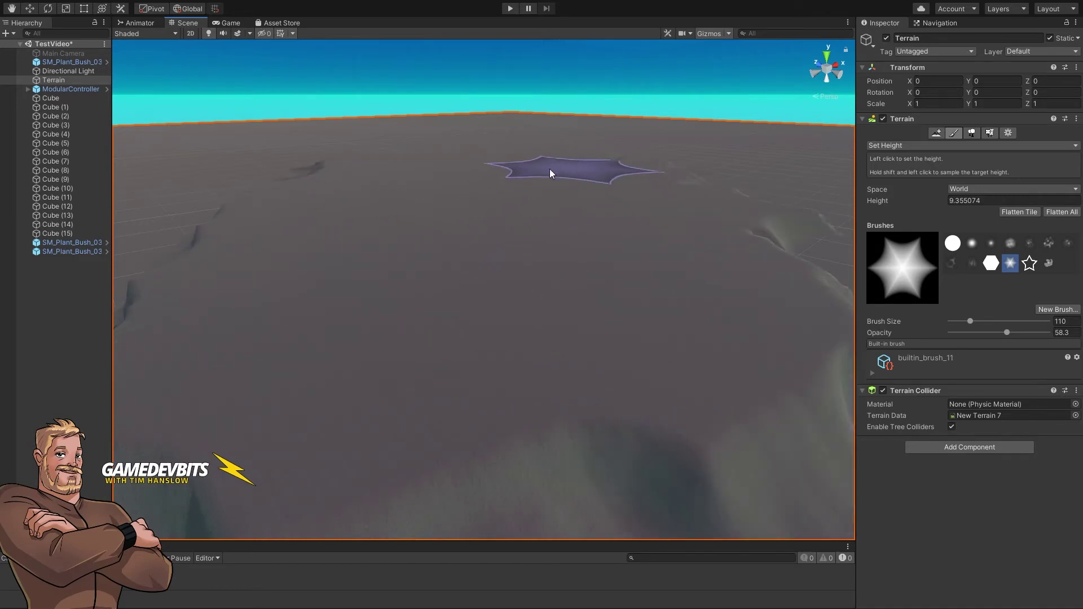
{"action": "mouse_move", "coordinate": [575, 299]}
{"action": "right_mouse_down"}
{"action": "mouse_move", "coordinate": [401, 285]}
{"action": "mouse_move", "coordinate": [440, 296]}
{"action": "mouse_move", "coordinate": [412, 300]}
{"action": "right_mouse_up"}
{"action": "left_click_drag", "start_coordinate": [413, 299], "coordinate": [698, 117]}
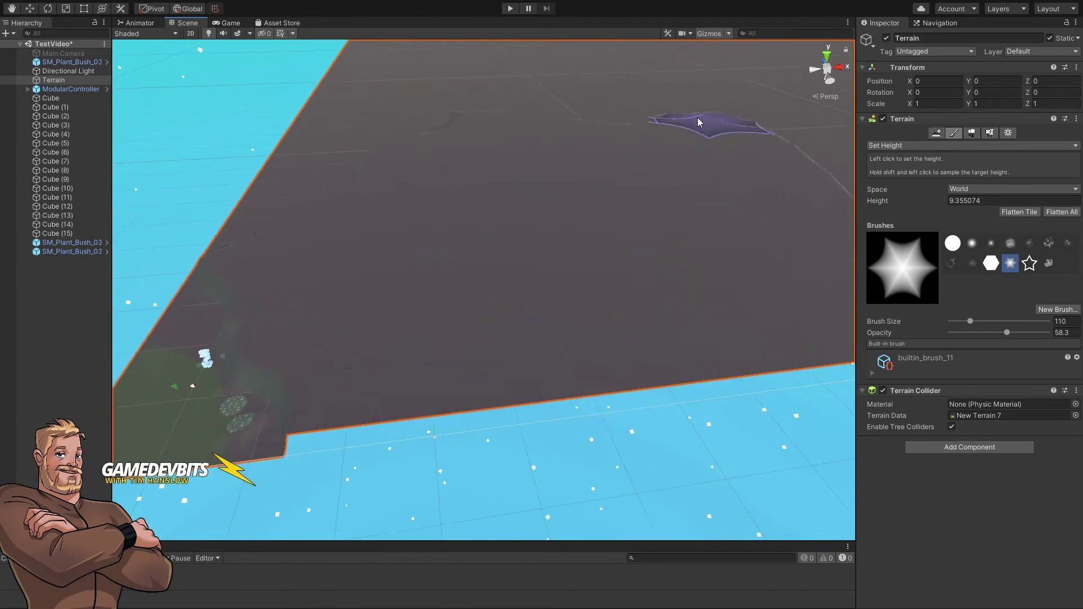
{"action": "mouse_move", "coordinate": [603, 121]}
{"action": "left_mouse_down", "text": "alt"}
{"action": "mouse_move", "coordinate": [670, 216]}
{"action": "mouse_move", "coordinate": [790, 188]}
{"action": "mouse_move", "coordinate": [473, 222]}
{"action": "mouse_move", "coordinate": [460, 329]}
{"action": "mouse_move", "coordinate": [636, 340]}
{"action": "mouse_move", "coordinate": [339, 162]}
{"action": "mouse_move", "coordinate": [246, 183]}
{"action": "mouse_move", "coordinate": [299, 143]}
{"action": "left_mouse_up", "text": "alt"}
{"action": "mouse_move", "coordinate": [237, 184]}
{"action": "left_mouse_down", "text": "alt"}
{"action": "mouse_move", "coordinate": [366, 215]}
{"action": "mouse_move", "coordinate": [357, 321]}
{"action": "mouse_move", "coordinate": [427, 307]}
{"action": "left_mouse_up", "text": "alt"}
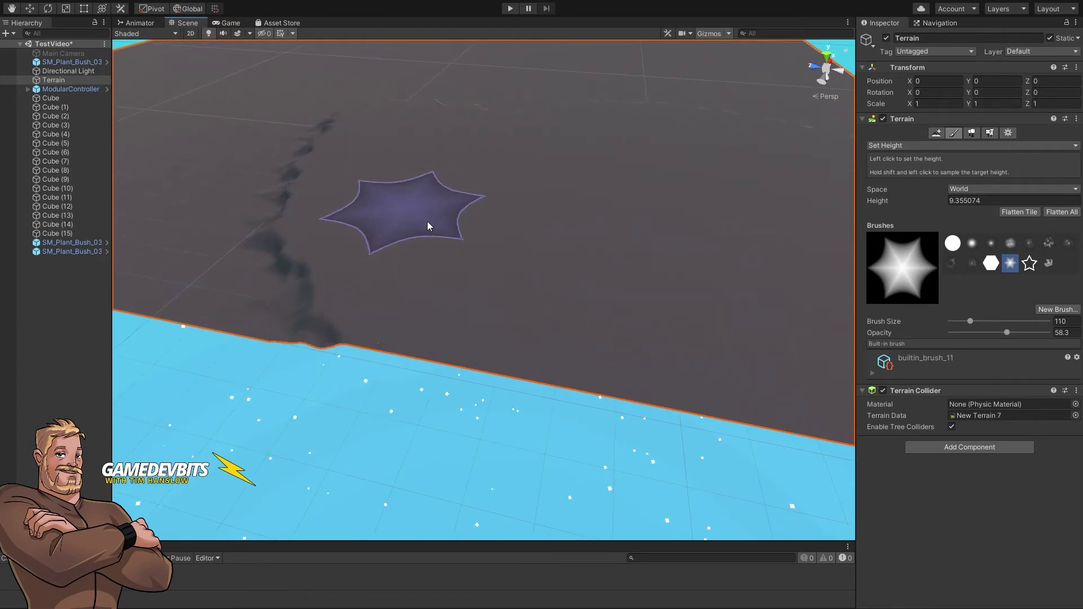
Switch back to Raise or Lower Terrain and sculpt star-shaped ridges with a star-shaped hollow beside them on the plateau
{"action": "left_click", "coordinate": [937, 144]}
{"action": "left_click", "coordinate": [903, 155]}
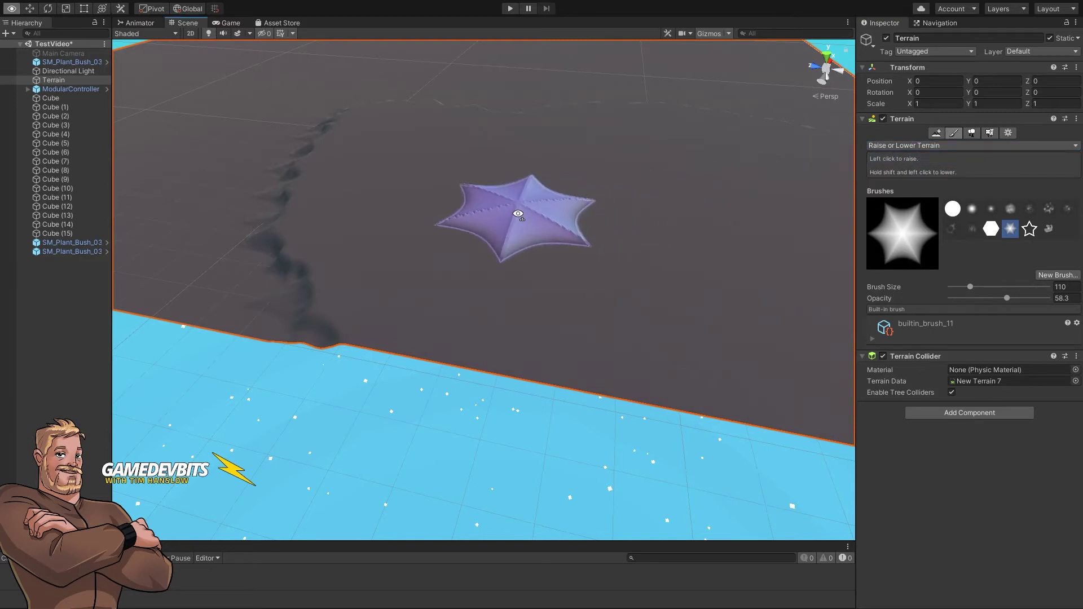
{"action": "mouse_move", "coordinate": [520, 214]}
{"action": "left_mouse_down", "text": "alt"}
{"action": "mouse_move", "coordinate": [522, 190]}
{"action": "mouse_move", "coordinate": [402, 205]}
{"action": "mouse_move", "coordinate": [417, 208]}
{"action": "left_mouse_up", "text": "alt"}
{"action": "mouse_move", "coordinate": [473, 259]}
{"action": "right_mouse_down"}
{"action": "mouse_move", "coordinate": [513, 236]}
{"action": "mouse_move", "coordinate": [492, 227]}
{"action": "mouse_move", "coordinate": [489, 240]}
{"action": "right_mouse_up"}
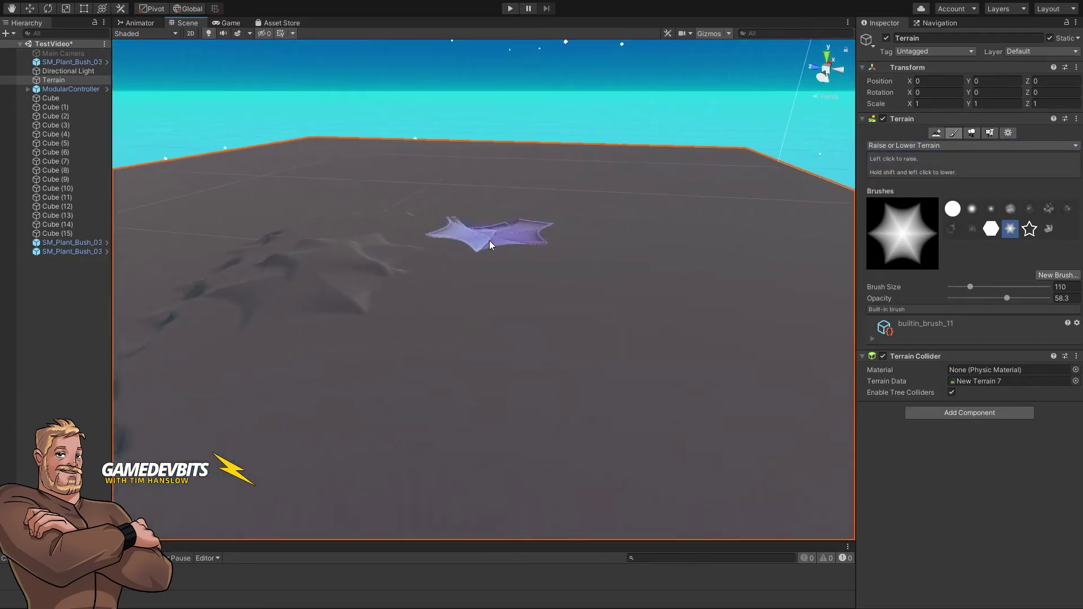
{"action": "left_click", "coordinate": [421, 306]}
{"action": "left_click_drag", "start_coordinate": [422, 306], "coordinate": [422, 316]}
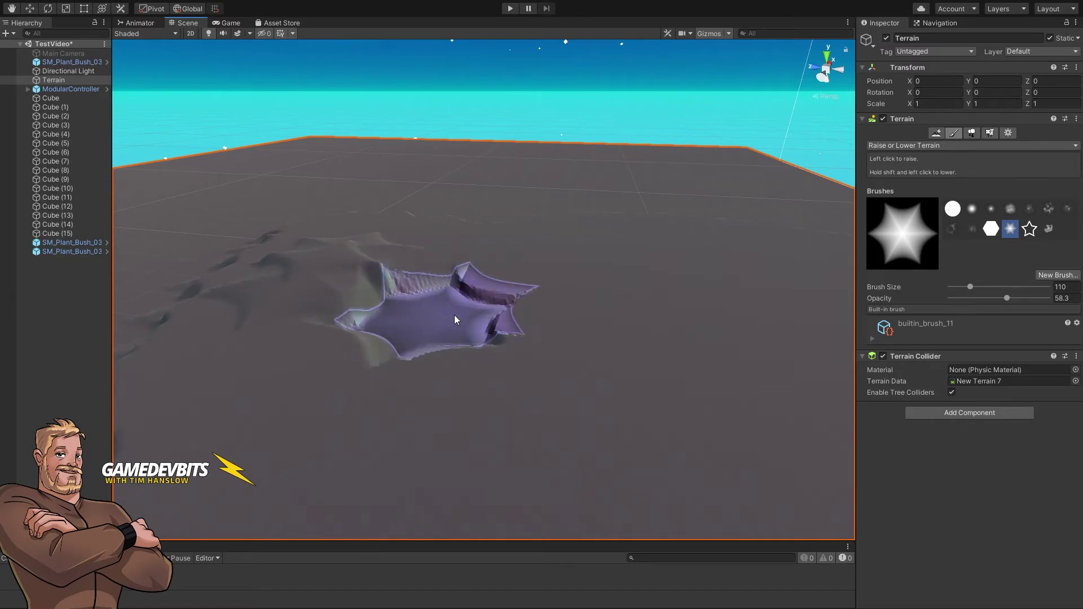
{"action": "mouse_move", "coordinate": [454, 315]}
{"action": "right_mouse_down"}
{"action": "mouse_move", "coordinate": [571, 250]}
{"action": "mouse_move", "coordinate": [528, 283]}
{"action": "mouse_move", "coordinate": [546, 285]}
{"action": "right_mouse_up"}
{"action": "key", "text": "a"}
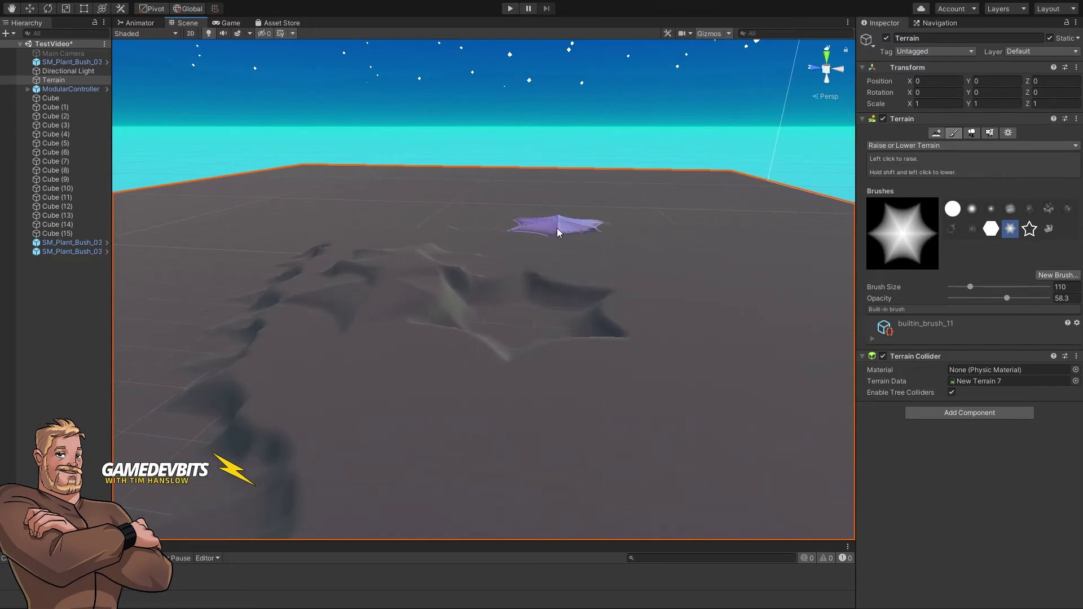
Choose the soft round builtin_brush_2 for raising or lowering terrain and enlarge the brush size to about 311
{"action": "left_click", "coordinate": [910, 146]}
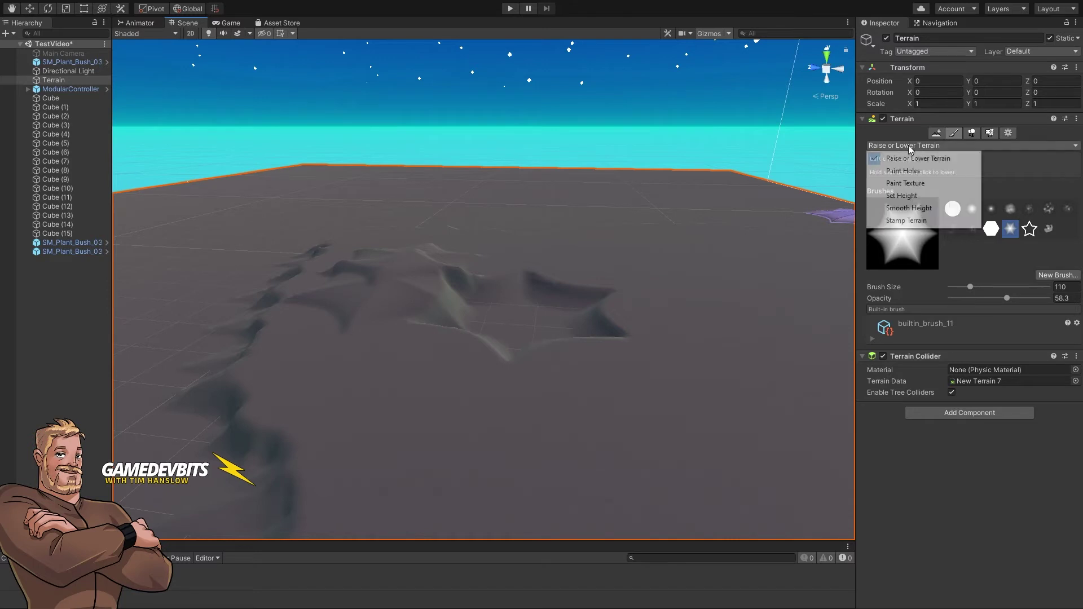
{"action": "left_click", "coordinate": [912, 159]}
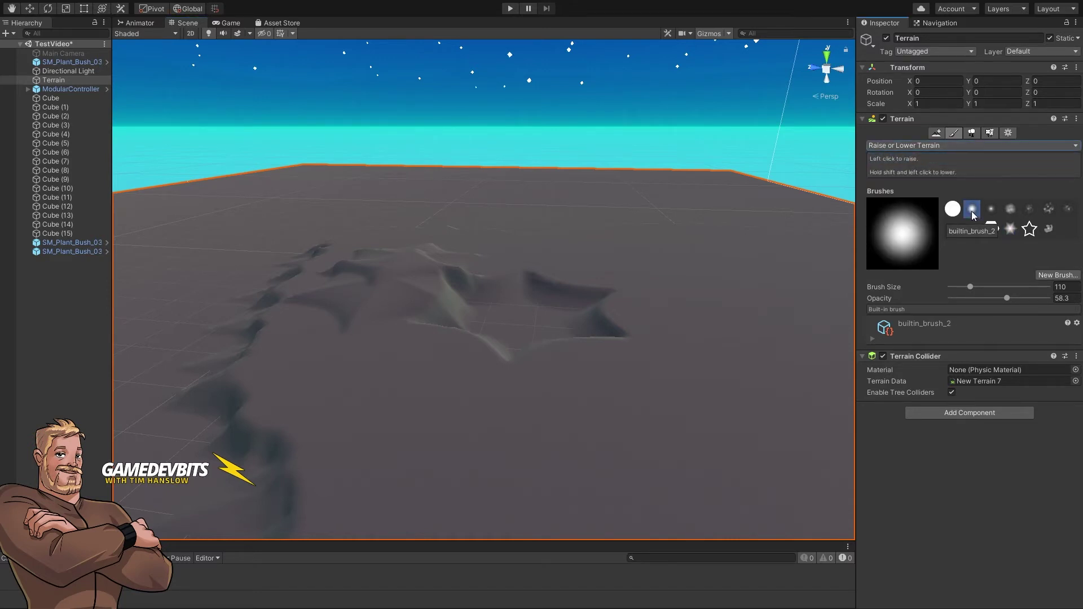
{"action": "key", "text": "bracketright"}
{"action": "key", "text": "bracketright"}
{"action": "key", "text": "bracketright"}
{"action": "key", "text": "bracketright"}
{"action": "key", "text": "bracketright"}
{"action": "key", "text": "bracketright"}
{"action": "key", "text": "bracketright"}
{"action": "key", "text": "bracketright"}
{"action": "key", "text": "bracketright"}
{"action": "key", "text": "bracketright"}
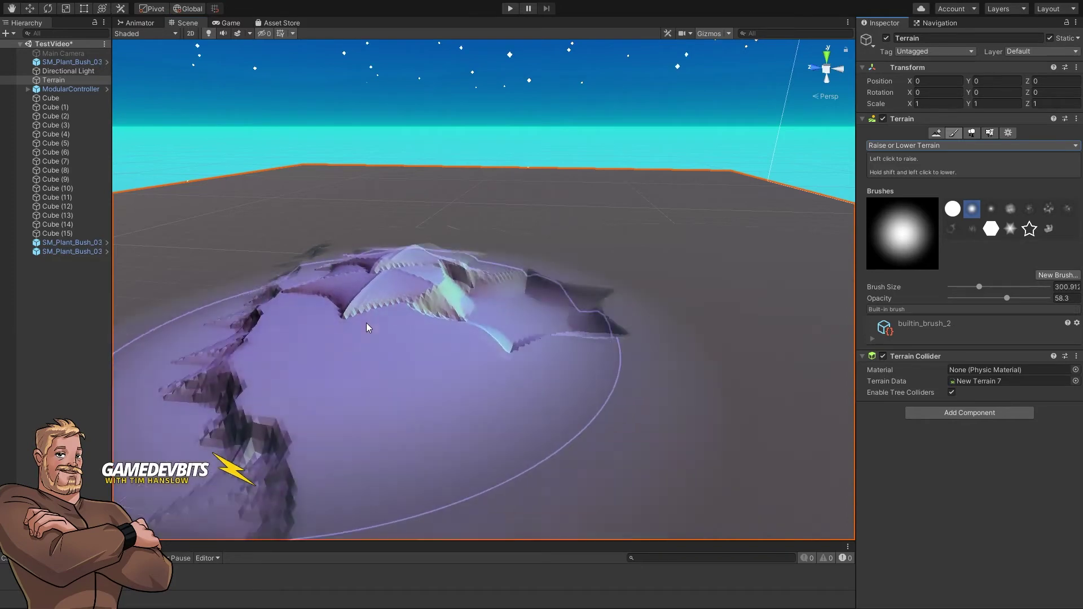
{"action": "key", "text": "bracketright"}
Raise a broad, soft hill beneath the plateau's ridges and hollow with the large round brush
{"action": "mouse_move", "coordinate": [367, 323]}
{"action": "right_mouse_down"}
{"action": "mouse_move", "coordinate": [307, 327]}
{"action": "mouse_move", "coordinate": [334, 348]}
{"action": "mouse_move", "coordinate": [371, 351]}
{"action": "right_mouse_up"}
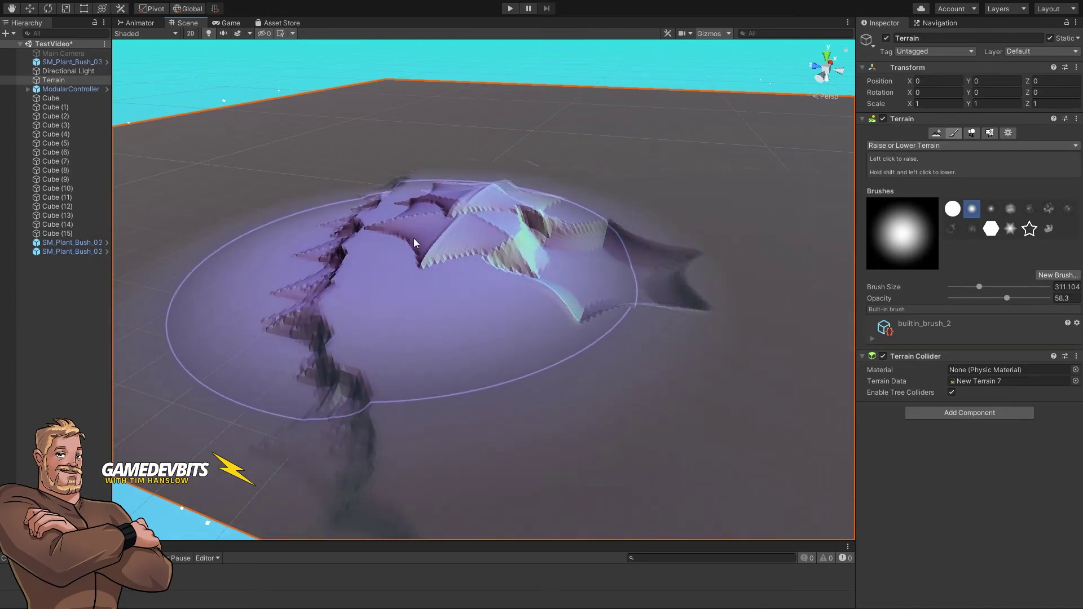
{"action": "left_click", "coordinate": [414, 238]}
{"action": "mouse_move", "coordinate": [505, 243]}
{"action": "right_mouse_down"}
{"action": "mouse_move", "coordinate": [612, 146]}
{"action": "mouse_move", "coordinate": [529, 200]}
{"action": "right_mouse_up"}
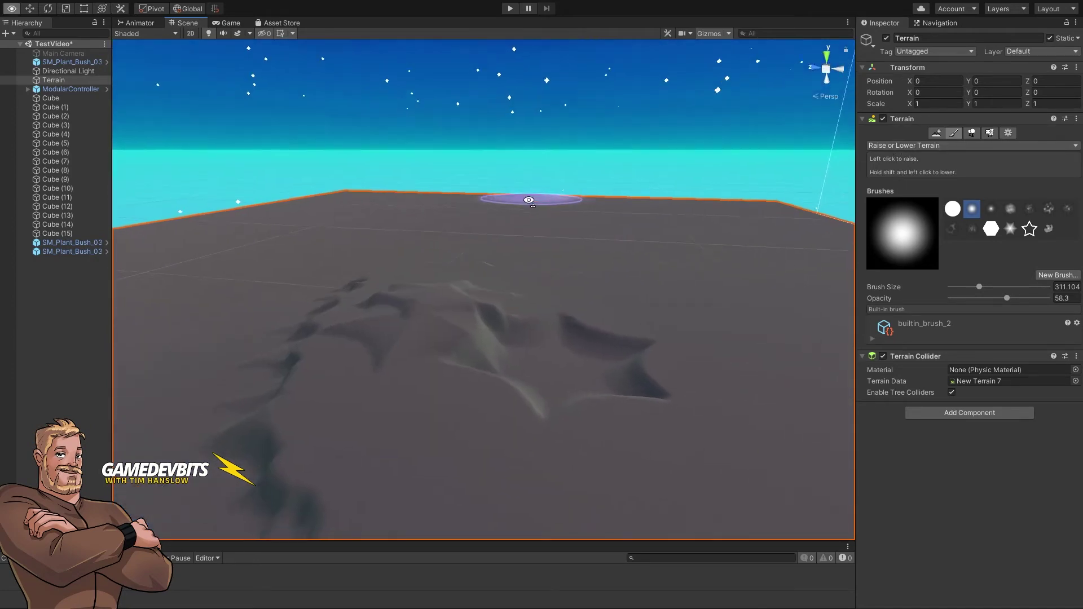
{"action": "left_click_drag", "start_coordinate": [529, 200], "coordinate": [463, 303], "text": "alt"}
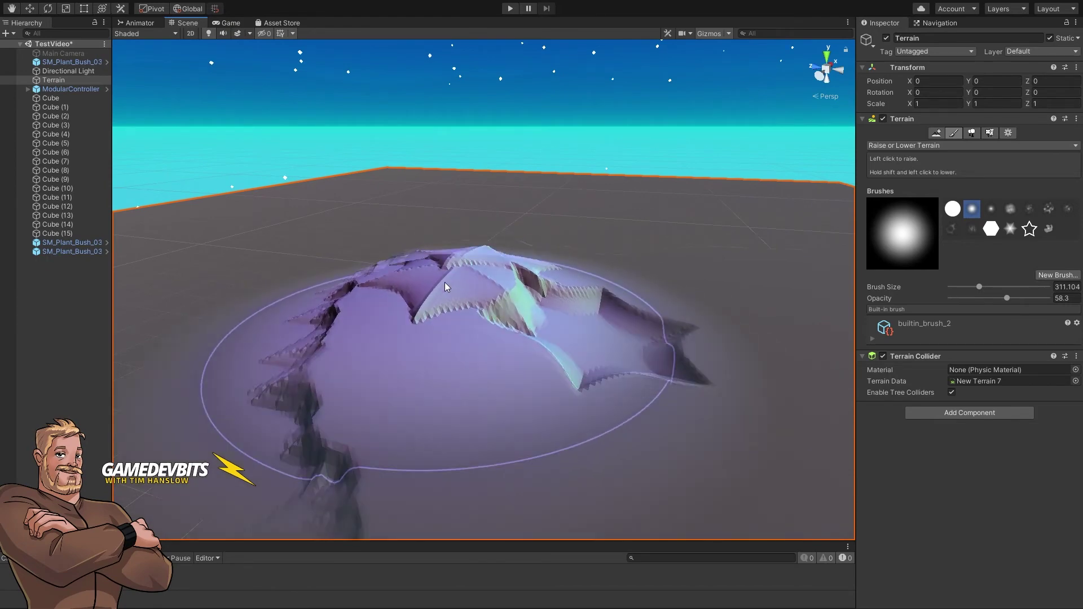
{"action": "right_click_drag", "start_coordinate": [581, 293], "coordinate": [592, 222]}
{"action": "left_click", "coordinate": [526, 424]}
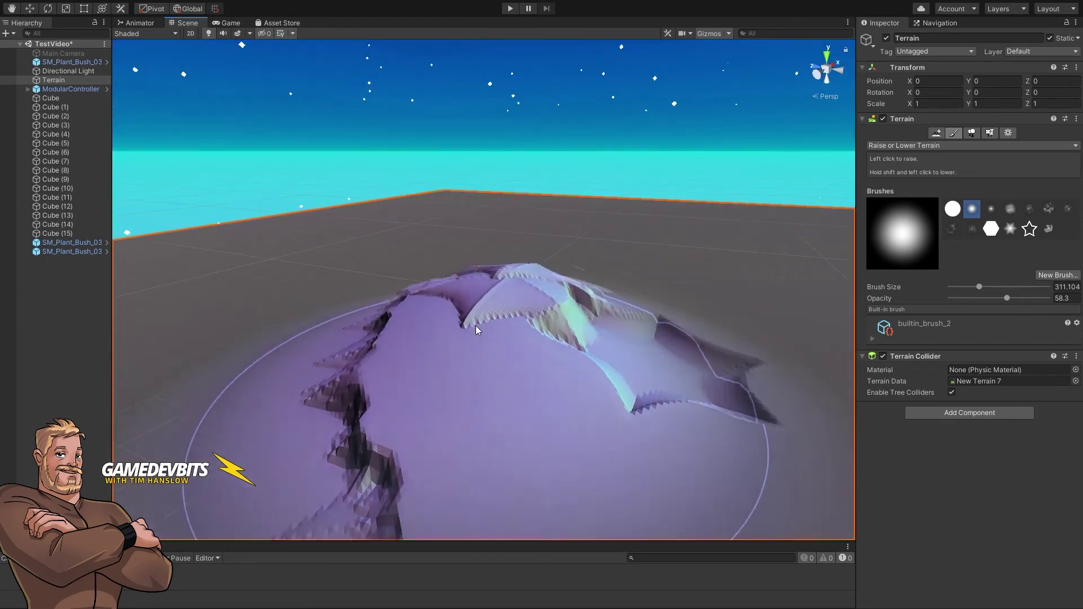
{"action": "scroll", "coordinate": [476, 326], "scroll_direction": "down", "scroll_amount": 5}
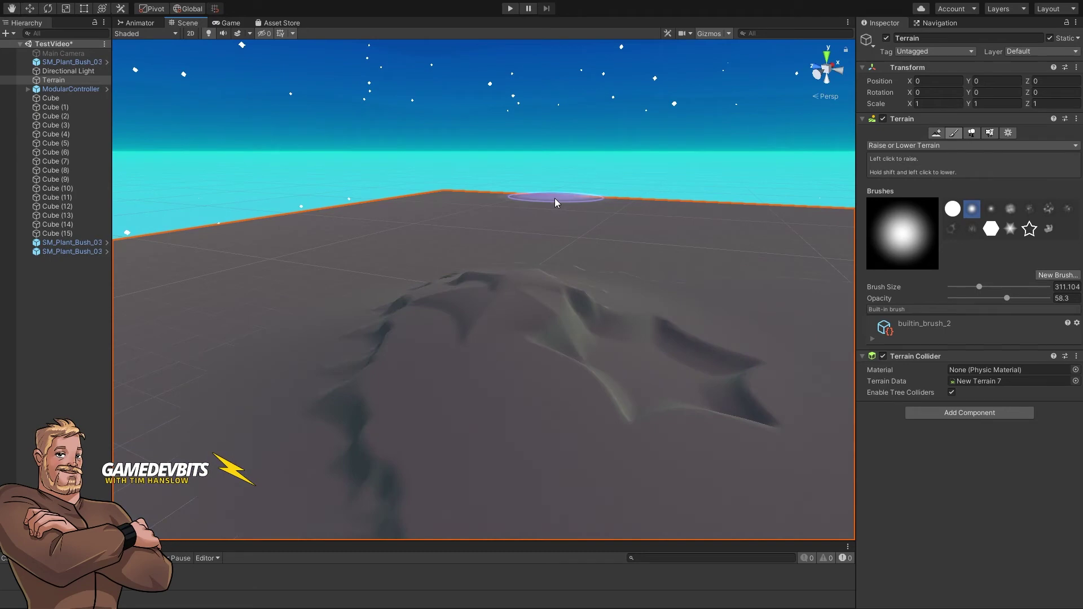
{"action": "mouse_move", "coordinate": [517, 306]}
{"action": "left_mouse_down"}
{"action": "mouse_move", "coordinate": [537, 341]}
{"action": "mouse_move", "coordinate": [740, 364]}
{"action": "mouse_move", "coordinate": [585, 350]}
{"action": "mouse_move", "coordinate": [598, 276]}
{"action": "left_mouse_up"}
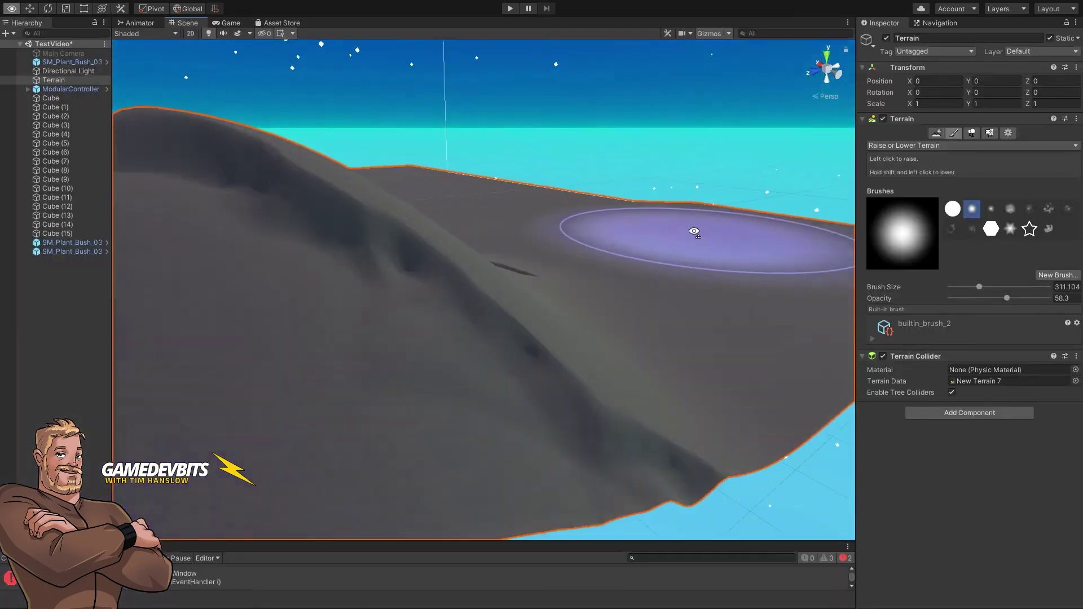
Switch the terrain painting tool from Set Height to Smooth Height
{"action": "left_click_drag", "start_coordinate": [693, 232], "coordinate": [500, 213], "text": "alt"}
{"action": "left_click", "coordinate": [904, 147]}
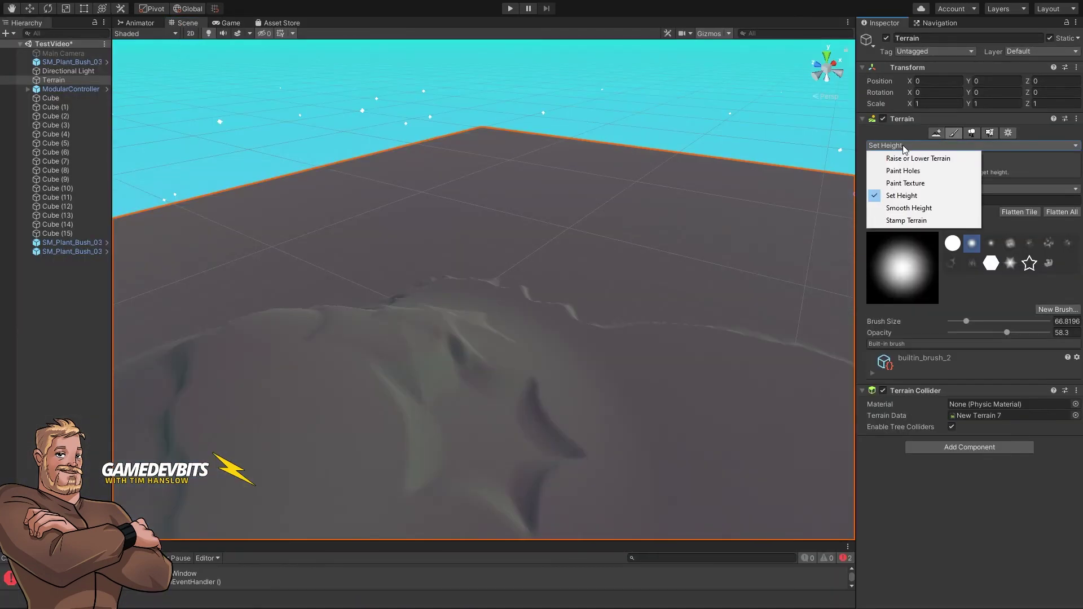
{"action": "left_click", "coordinate": [918, 209]}
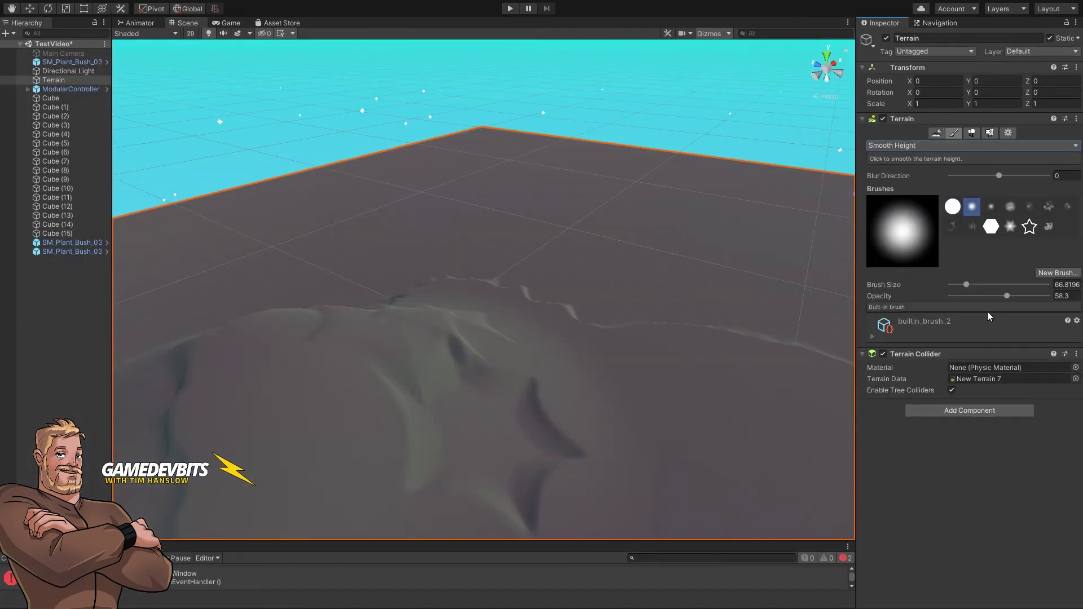
Set the smoothing opacity to 35.7 and soften the star-shaped ridges, the hollow and the rough slopes of the hill
{"action": "left_click_drag", "start_coordinate": [1008, 295], "coordinate": [988, 298]}
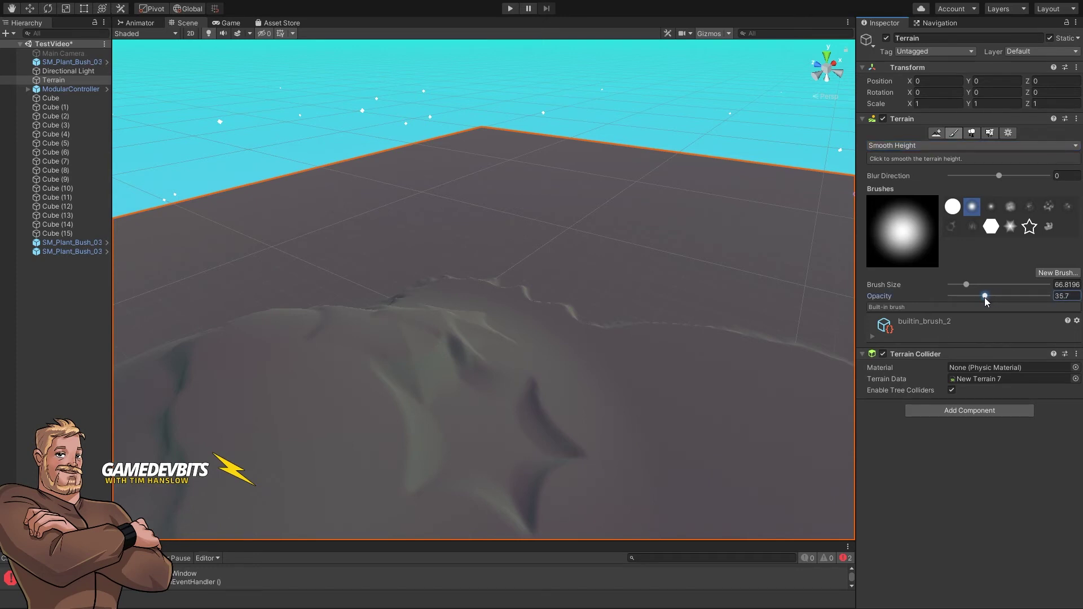
{"action": "mouse_move", "coordinate": [513, 402]}
{"action": "left_mouse_down"}
{"action": "mouse_move", "coordinate": [522, 386]}
{"action": "mouse_move", "coordinate": [553, 433]}
{"action": "left_mouse_up"}
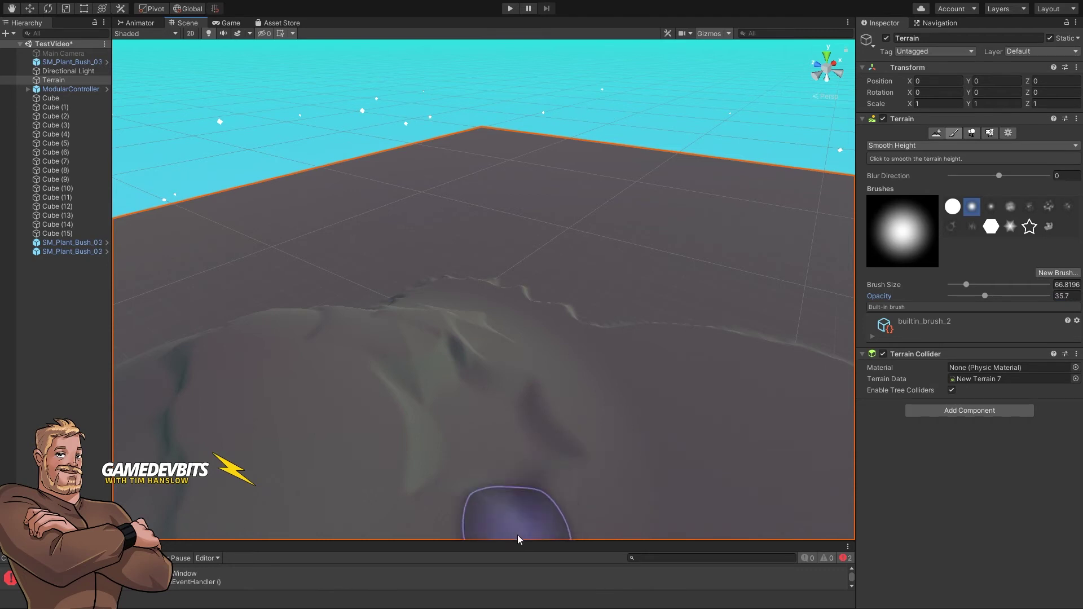
{"action": "mouse_move", "coordinate": [450, 476]}
{"action": "left_mouse_down"}
{"action": "mouse_move", "coordinate": [379, 414]}
{"action": "mouse_move", "coordinate": [382, 379]}
{"action": "left_mouse_up"}
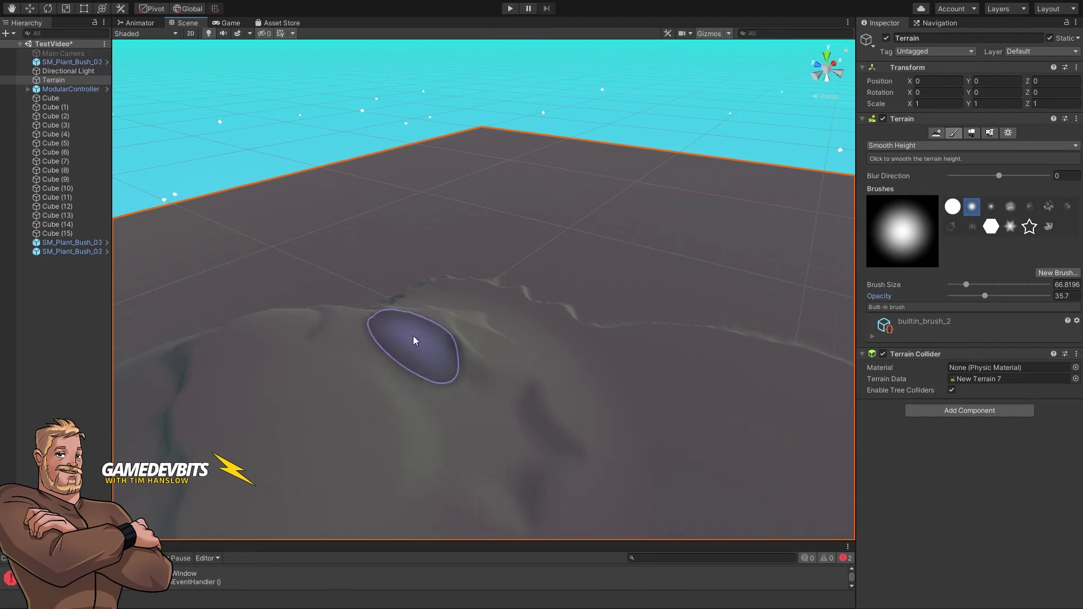
{"action": "mouse_move", "coordinate": [520, 296]}
{"action": "right_mouse_down"}
{"action": "mouse_move", "coordinate": [643, 339]}
{"action": "mouse_move", "coordinate": [720, 338]}
{"action": "mouse_move", "coordinate": [605, 285]}
{"action": "mouse_move", "coordinate": [585, 304]}
{"action": "mouse_move", "coordinate": [501, 320]}
{"action": "mouse_move", "coordinate": [235, 314]}
{"action": "mouse_move", "coordinate": [228, 294]}
{"action": "mouse_move", "coordinate": [225, 361]}
{"action": "mouse_move", "coordinate": [194, 265]}
{"action": "right_mouse_up"}
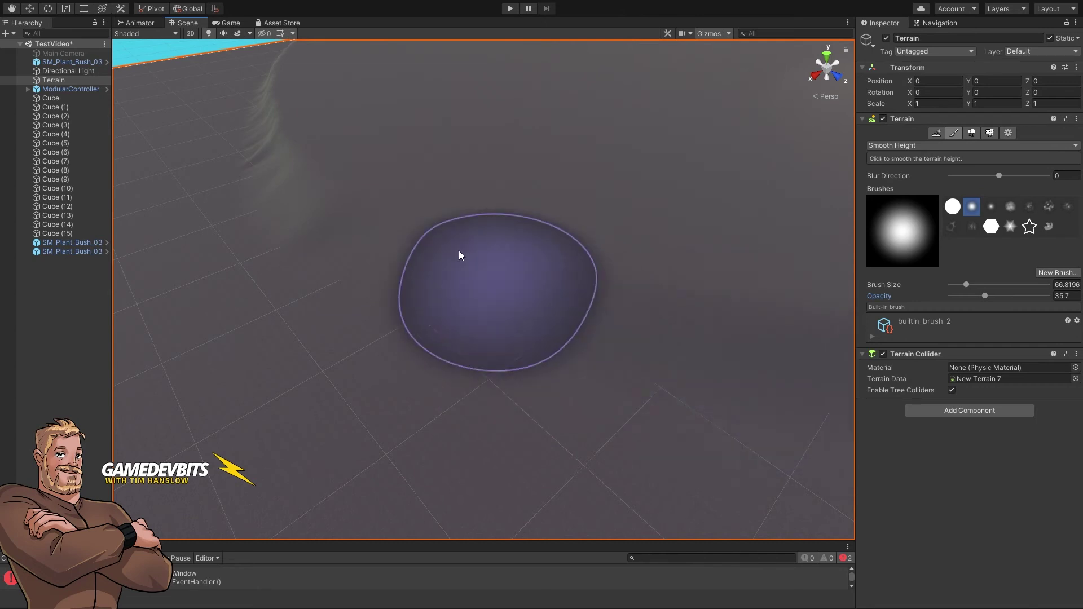
{"action": "mouse_move", "coordinate": [574, 323]}
{"action": "right_mouse_down"}
{"action": "mouse_move", "coordinate": [496, 295]}
{"action": "mouse_move", "coordinate": [587, 295]}
{"action": "mouse_move", "coordinate": [624, 309]}
{"action": "mouse_move", "coordinate": [649, 307]}
{"action": "mouse_move", "coordinate": [660, 286]}
{"action": "mouse_move", "coordinate": [696, 273]}
{"action": "mouse_move", "coordinate": [742, 279]}
{"action": "mouse_move", "coordinate": [675, 287]}
{"action": "mouse_move", "coordinate": [661, 308]}
{"action": "right_mouse_up"}
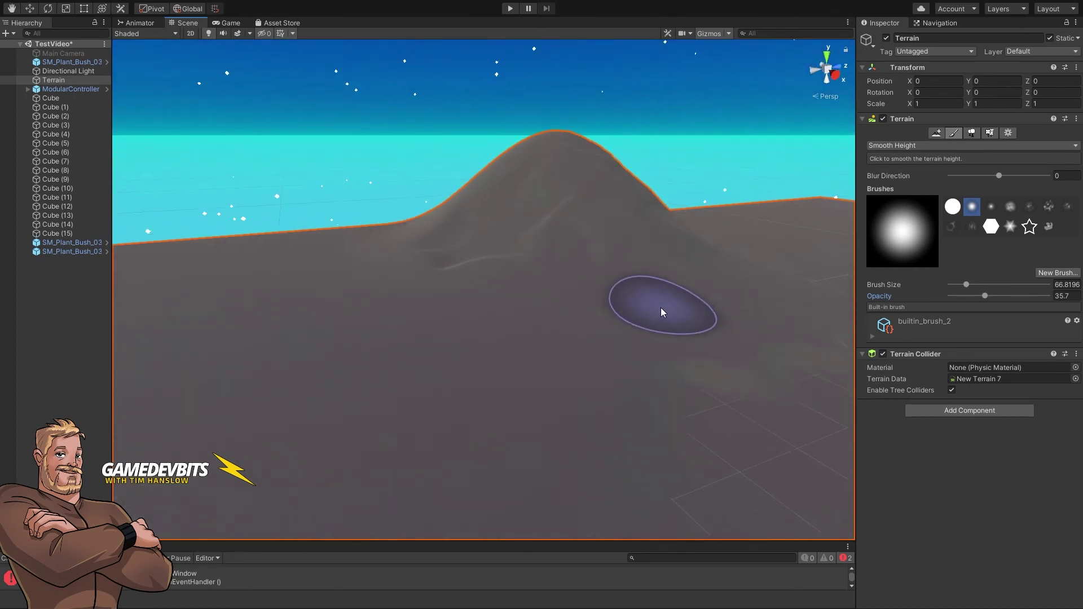
{"action": "left_click", "coordinate": [897, 146]}
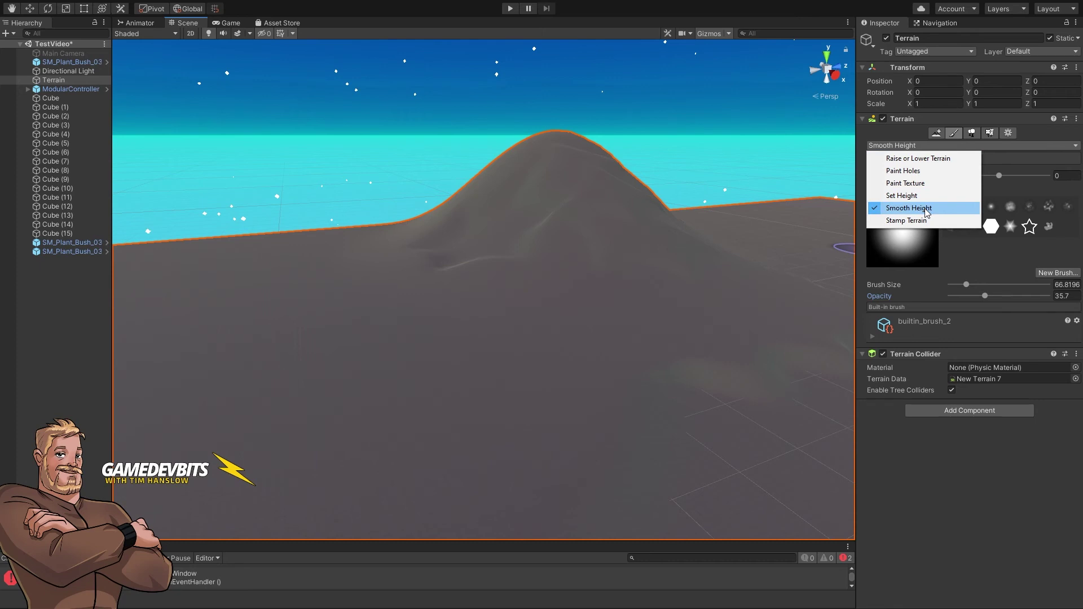
{"action": "left_click", "coordinate": [662, 315]}
{"action": "mouse_move", "coordinate": [630, 357]}
{"action": "right_mouse_down"}
{"action": "mouse_move", "coordinate": [508, 394]}
{"action": "mouse_move", "coordinate": [508, 362]}
{"action": "mouse_move", "coordinate": [621, 340]}
{"action": "right_mouse_up"}
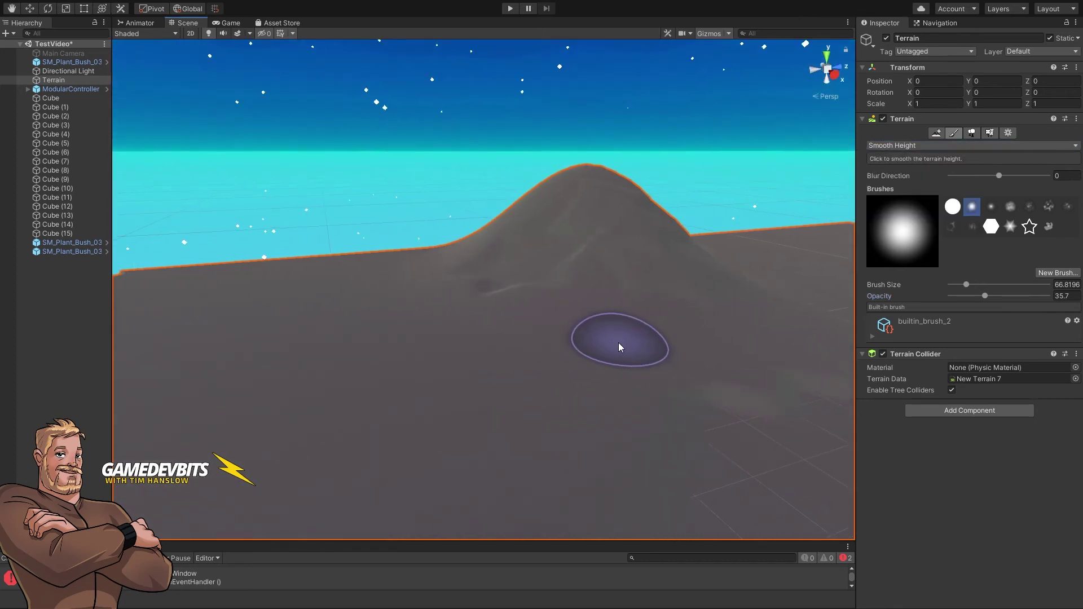